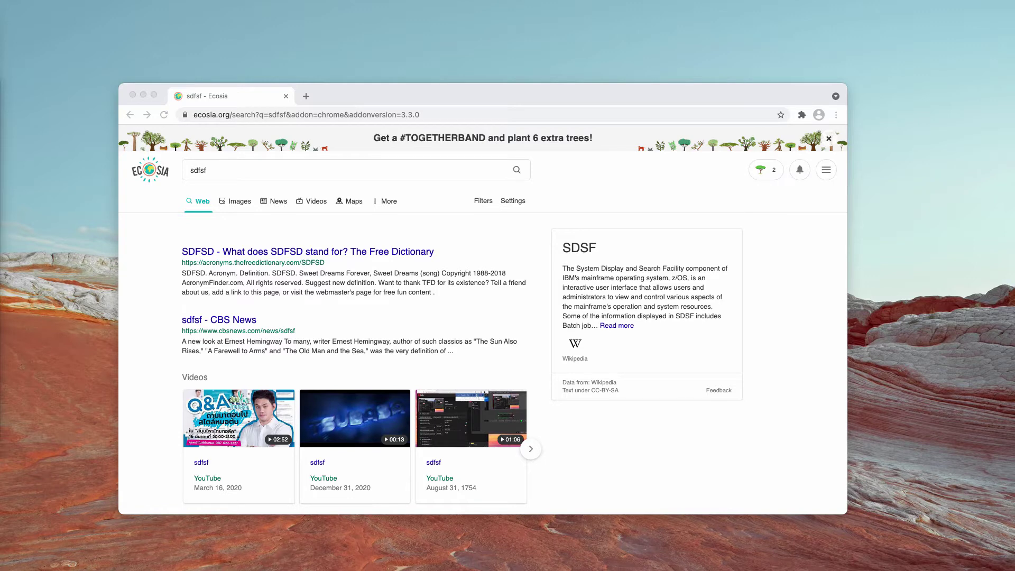
- Open two new Chrome tabs and search Ecosia for 'car' in the third one
left_click(379, 104)
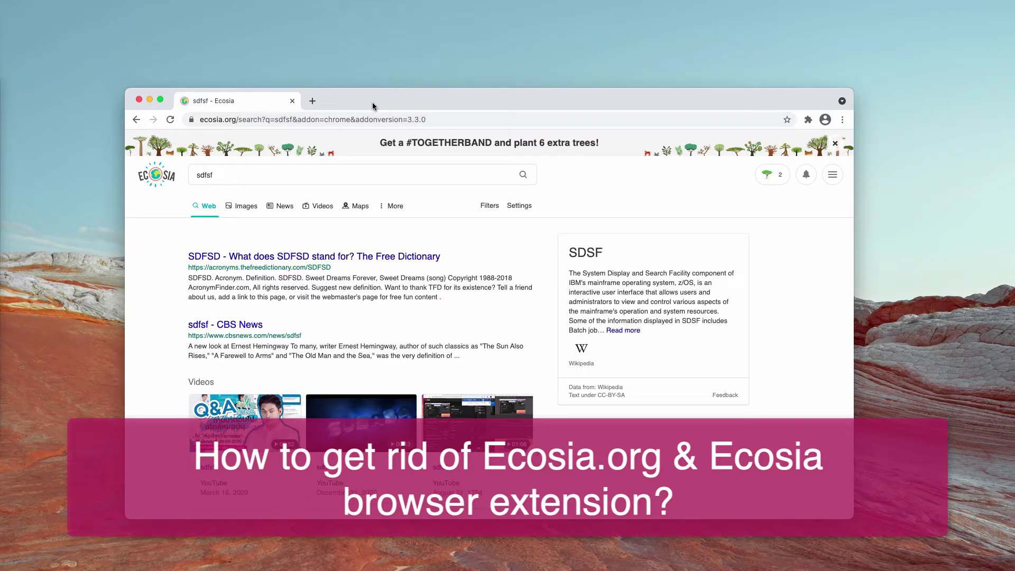
left_click(312, 101)
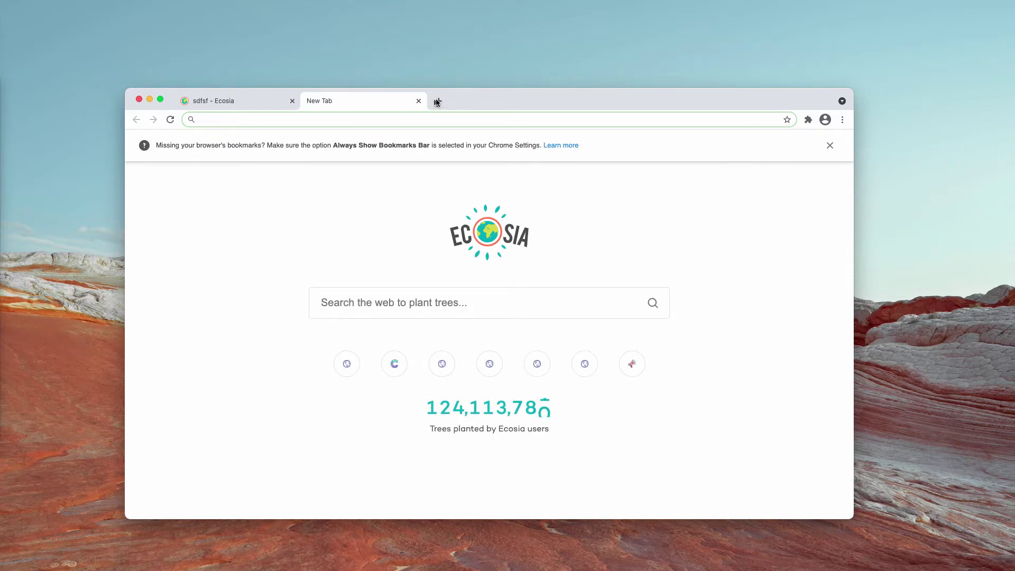
left_click(438, 100)
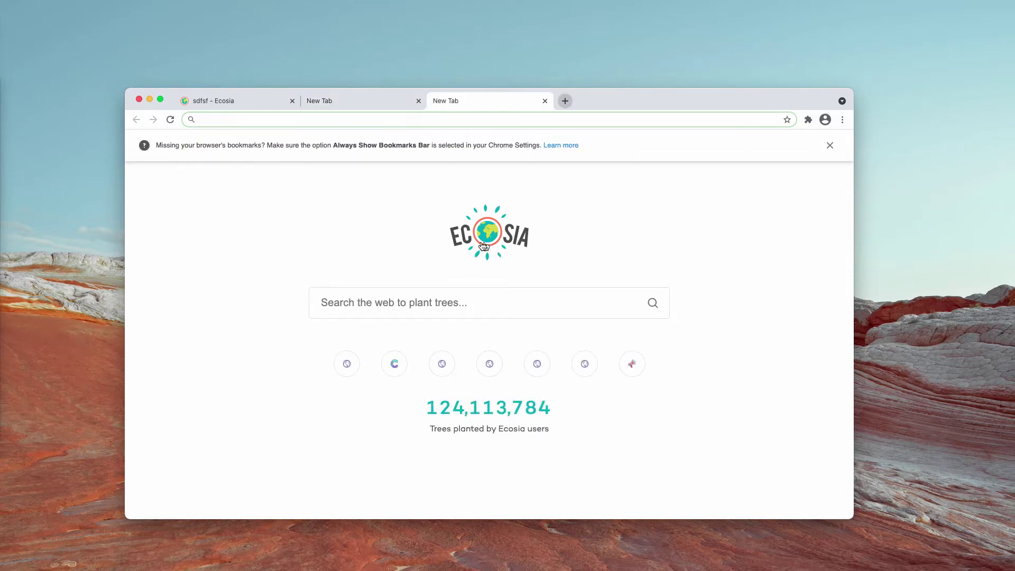
left_click(487, 301)
type("car")
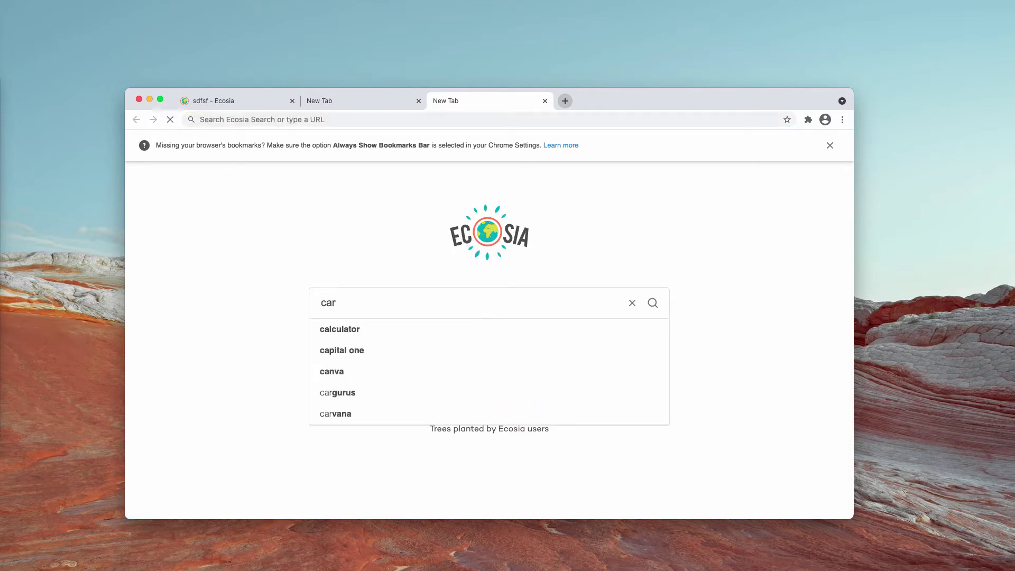
key("Return")
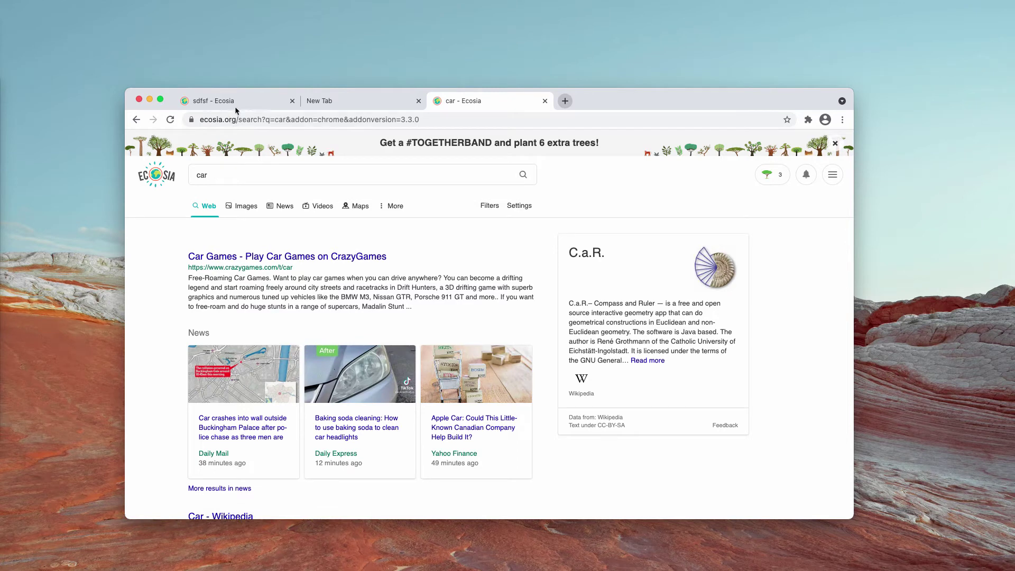
- Close the sdfsf tab, go to the Ecosia extension's Web Store page in a new tab, and close the car tab
left_click(292, 101)
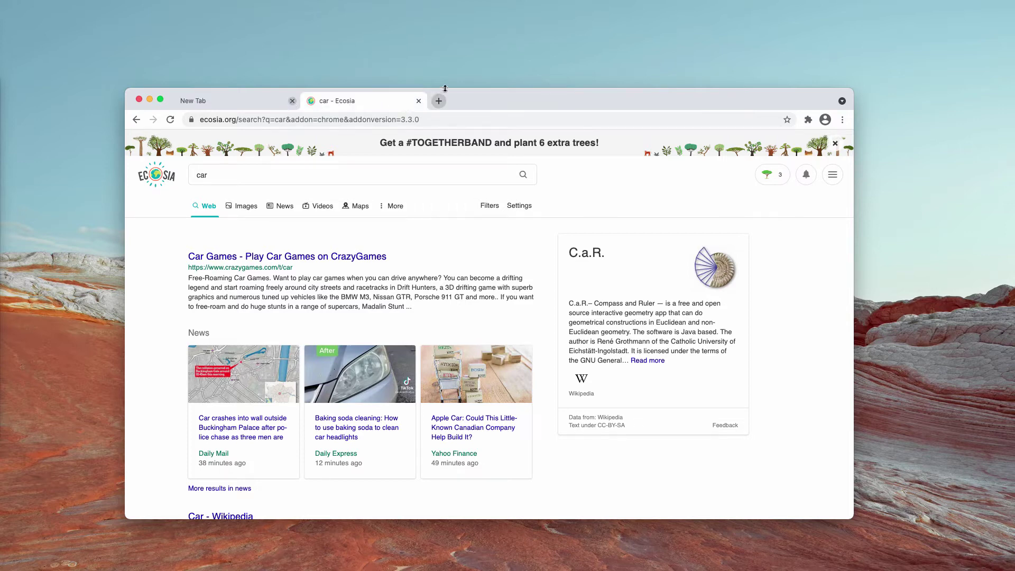
left_click(438, 101)
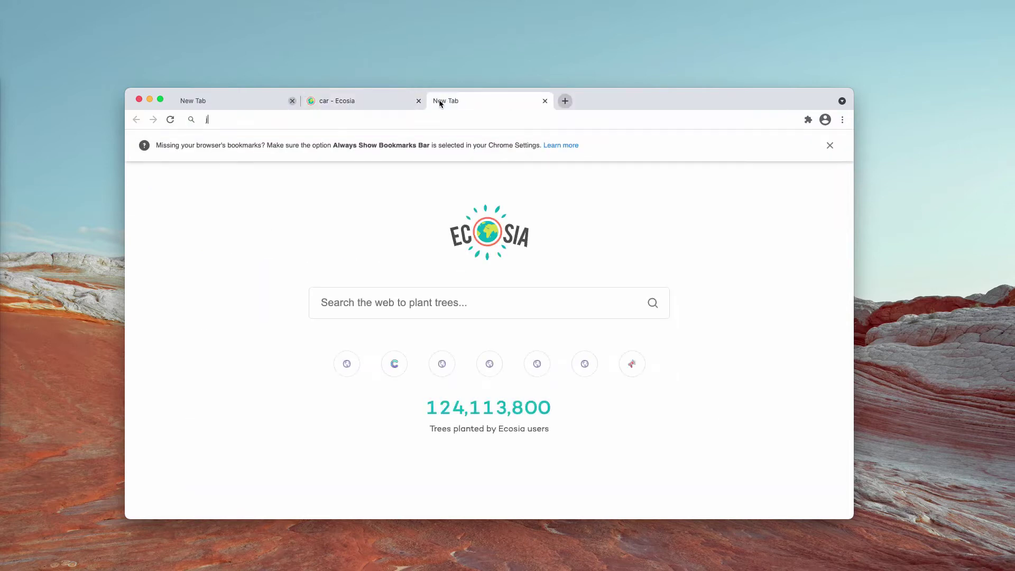
type("eco")
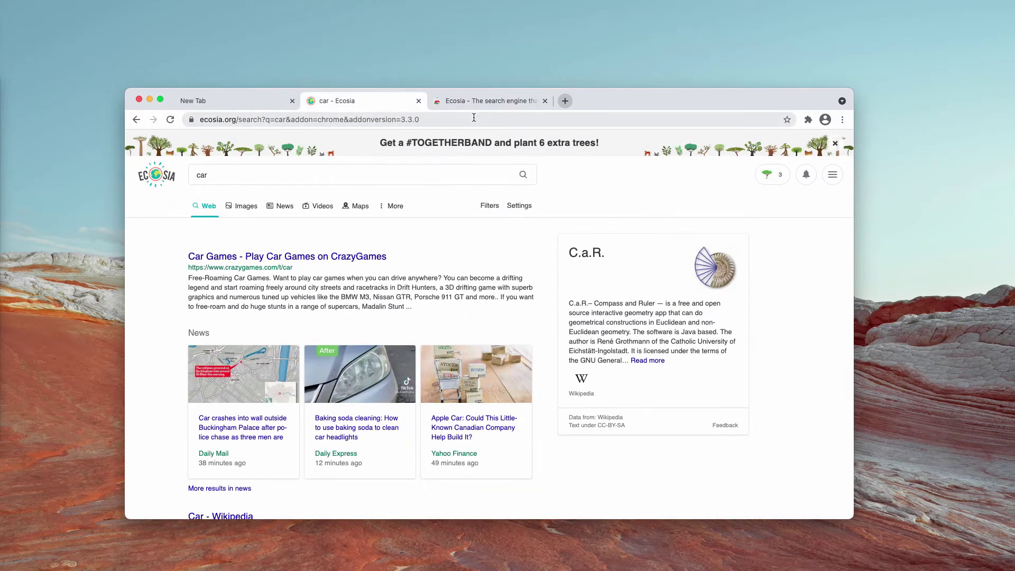
left_click(474, 117)
type("b")
key("BackSpace")
key("BackSpace")
type("e")
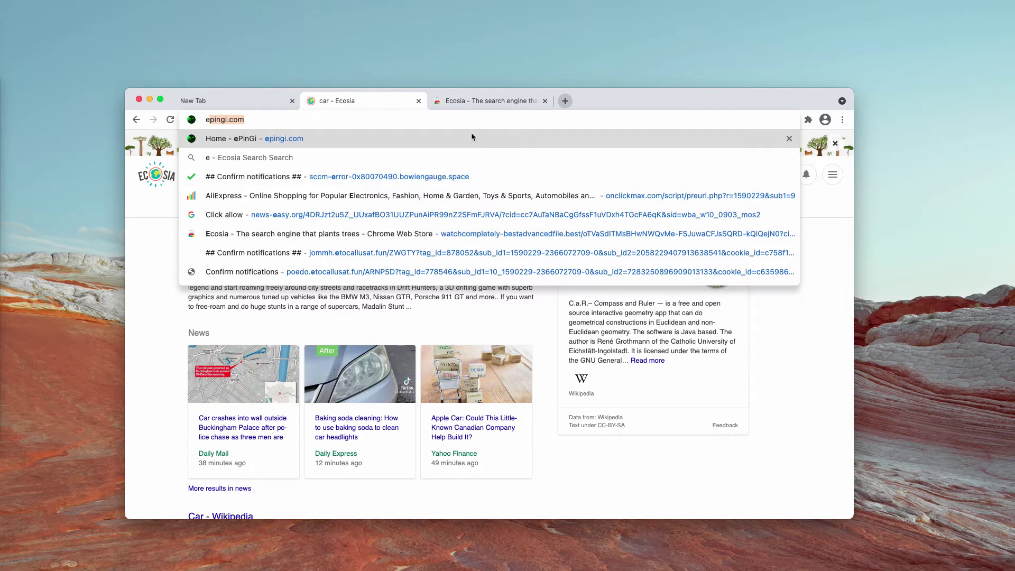
left_click(417, 101)
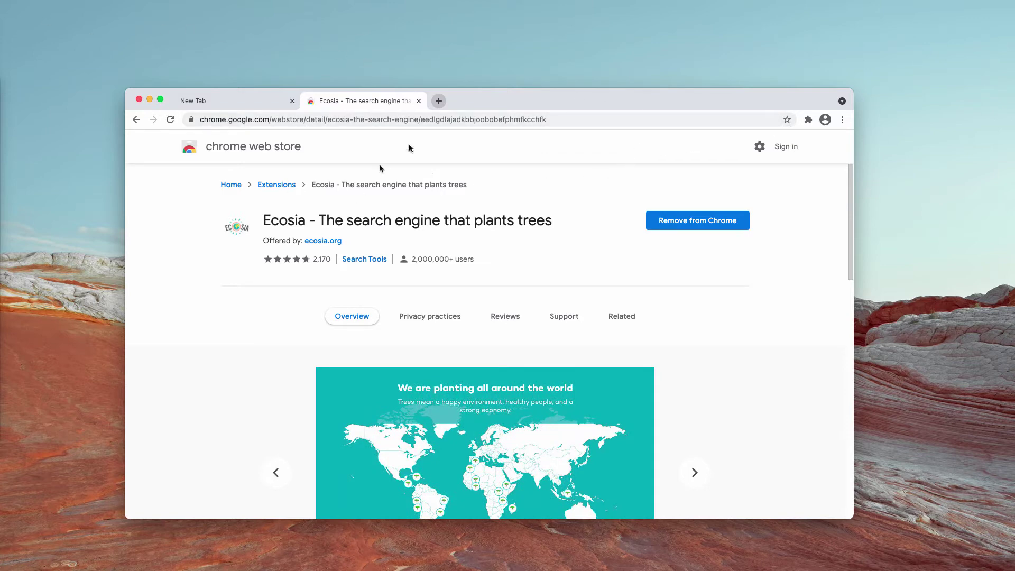
scroll(450, 236, "down", 3)
scroll(449, 236, "down", 7)
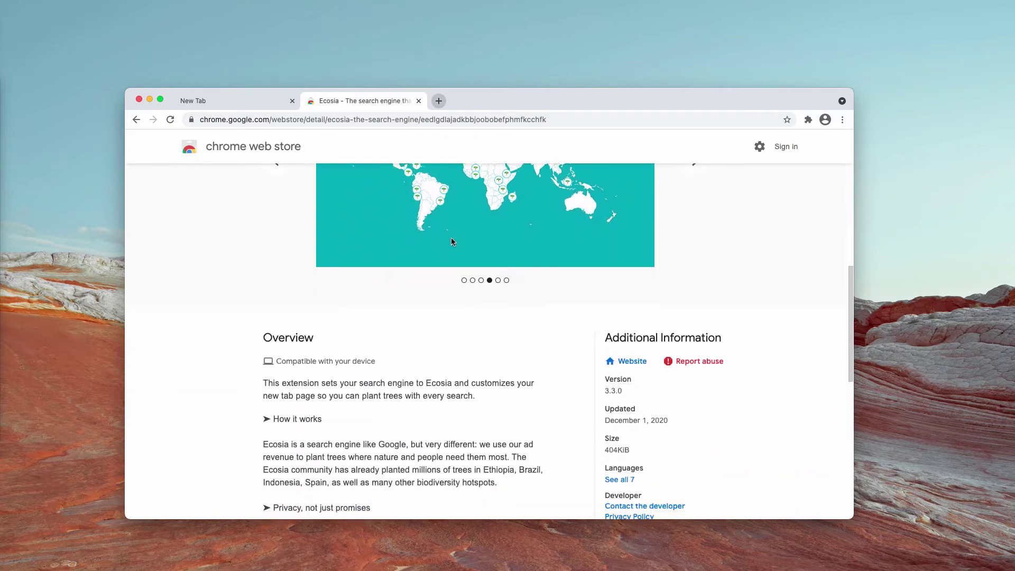
scroll(451, 241, "down", 1)
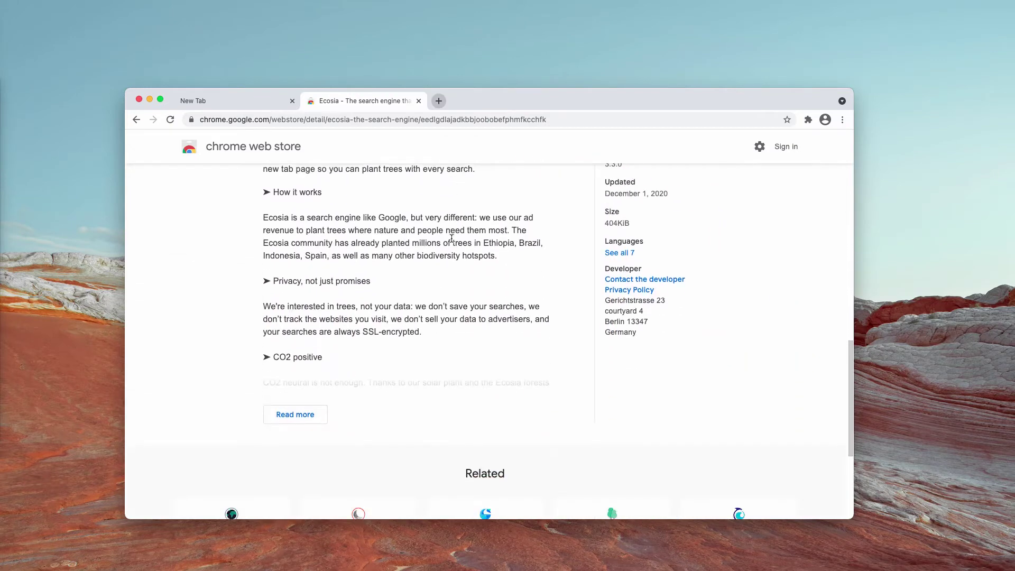
scroll(452, 238, "up", 3)
- Open Chrome's Extensions page through More Tools in the main menu
left_click(842, 120)
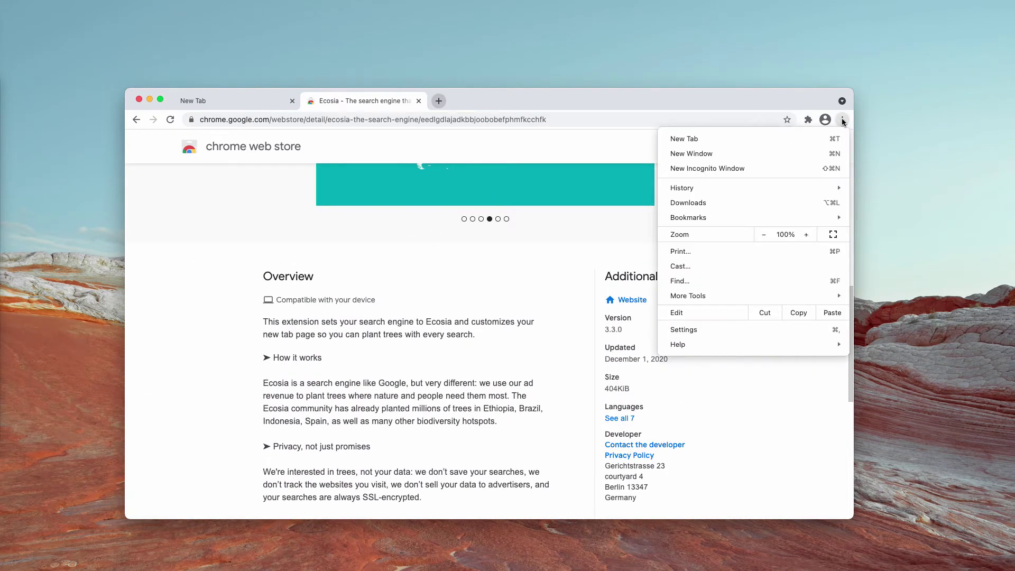
mouse_move(725, 301)
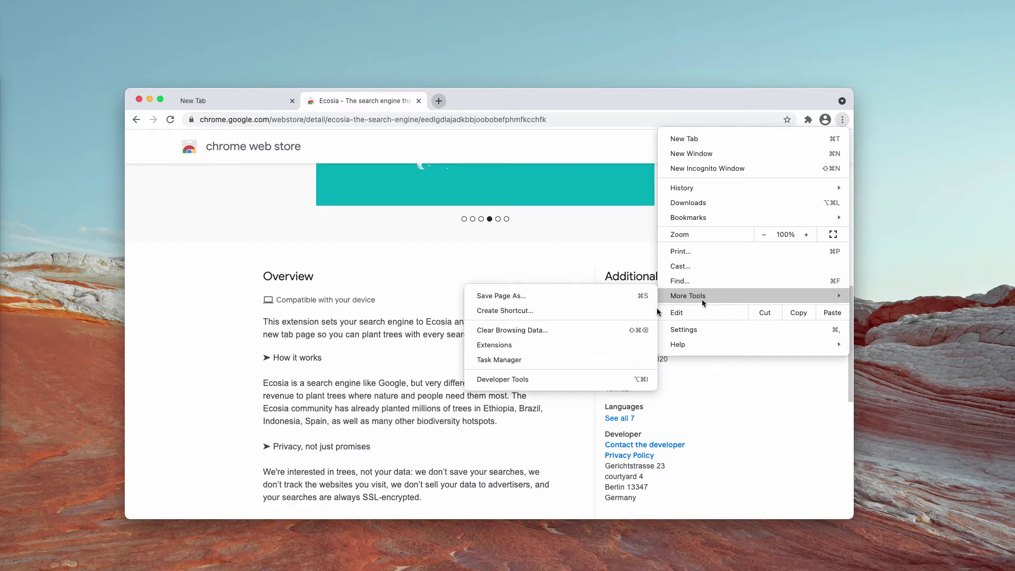
left_click(582, 341)
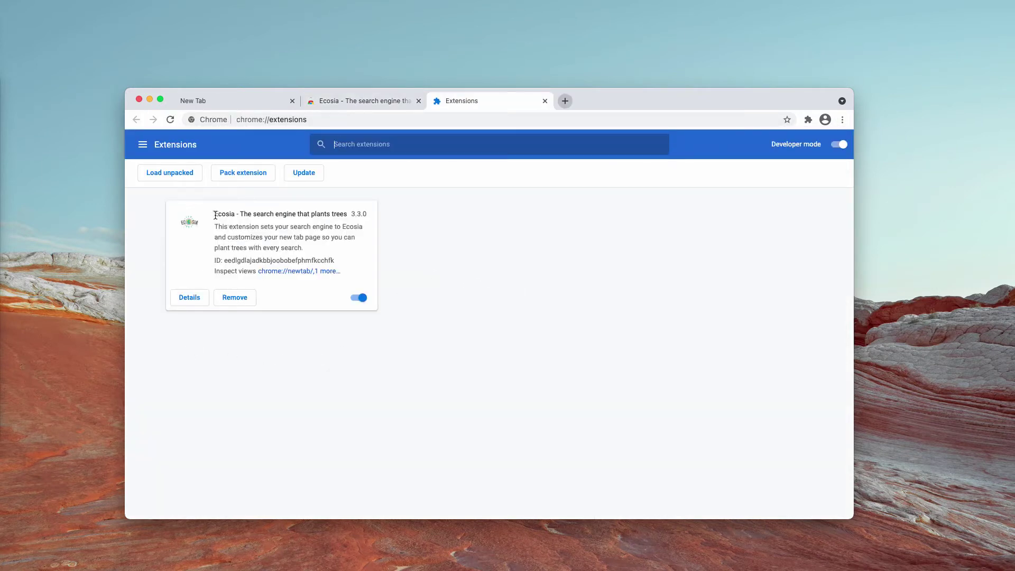
- Switch off and remove the Ecosia extension, then close the leftover extra tabs
left_click_drag(215, 214, 233, 214)
left_click(362, 299)
left_click(236, 298)
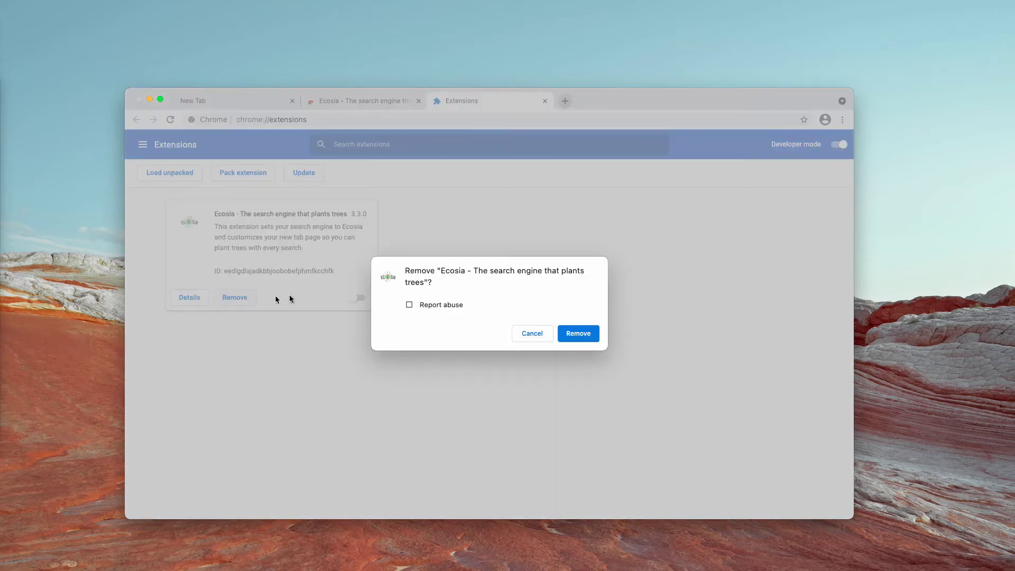
left_click(569, 333)
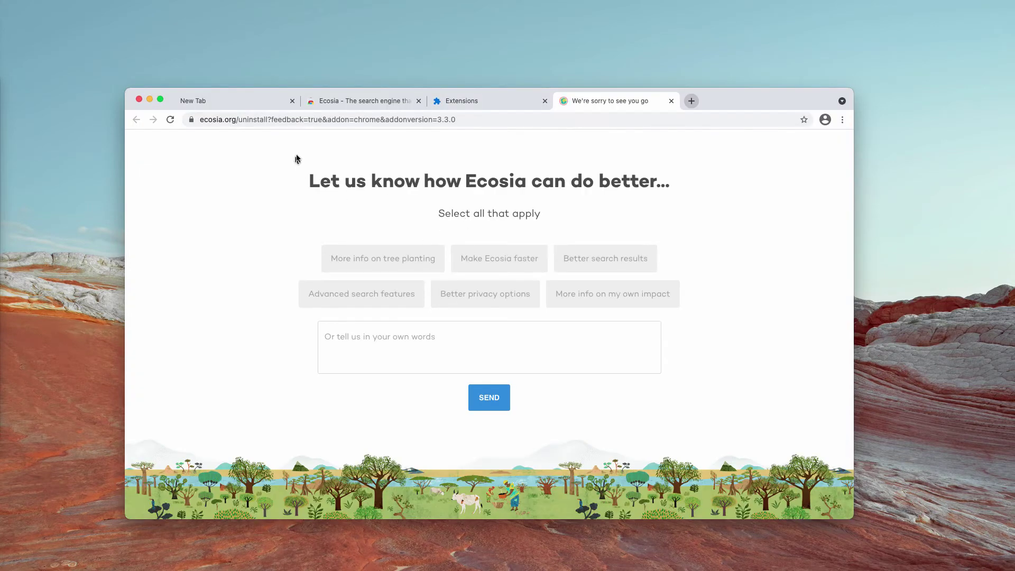
left_click(419, 101)
left_click(419, 101)
left_click(418, 101)
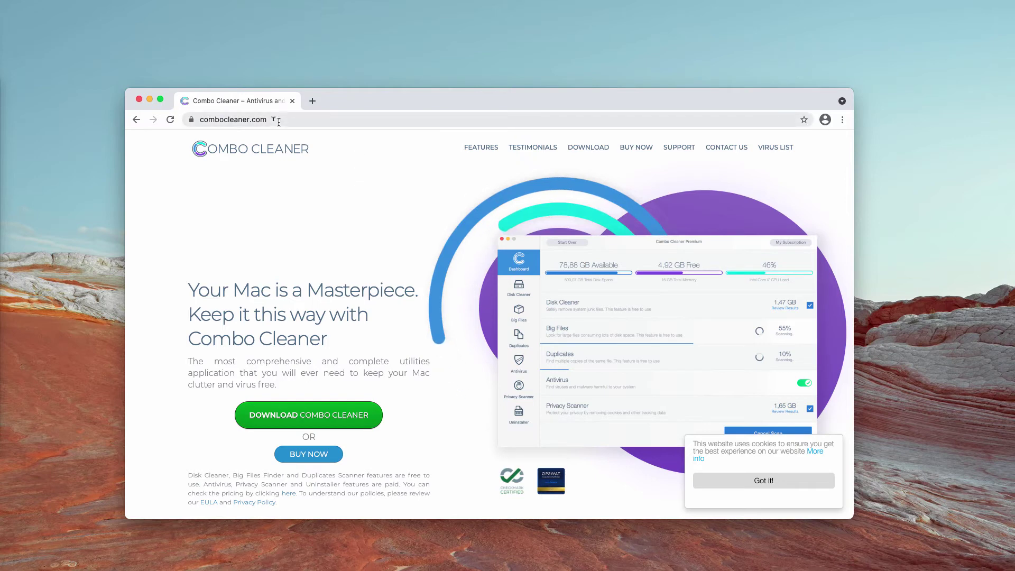
- Select the Combo Cleaner site's web address in the address bar
left_click(199, 121)
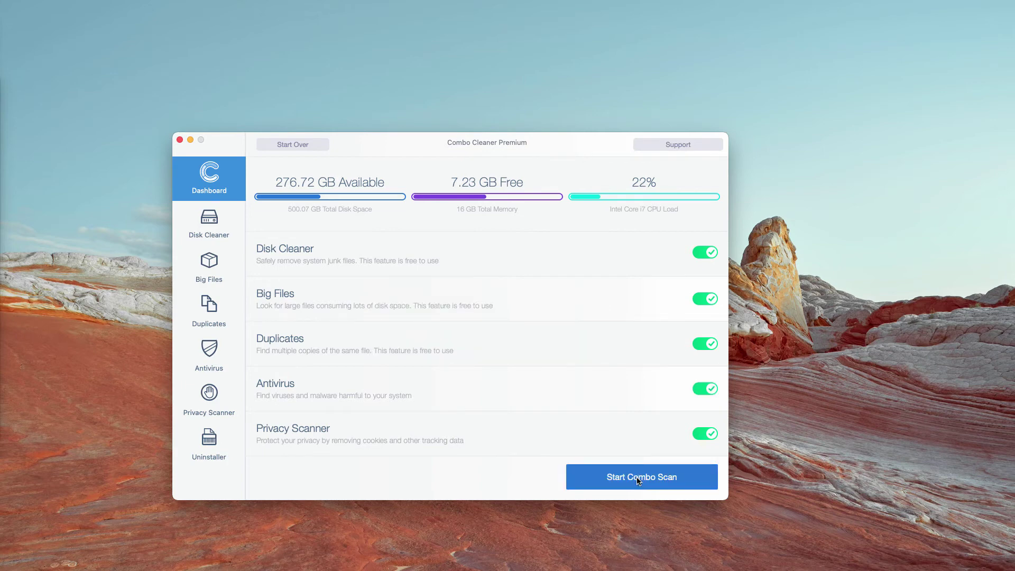
- Run the Combo Scan until it finishes, flagging 7 threats and 1.02 GB of junk
left_click(638, 480)
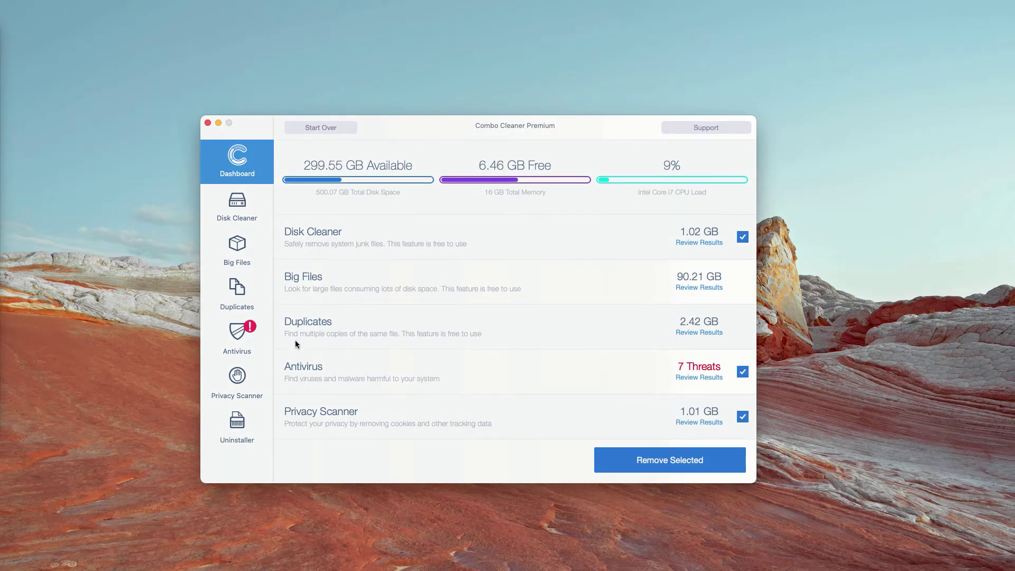
left_click_drag(496, 130, 481, 129)
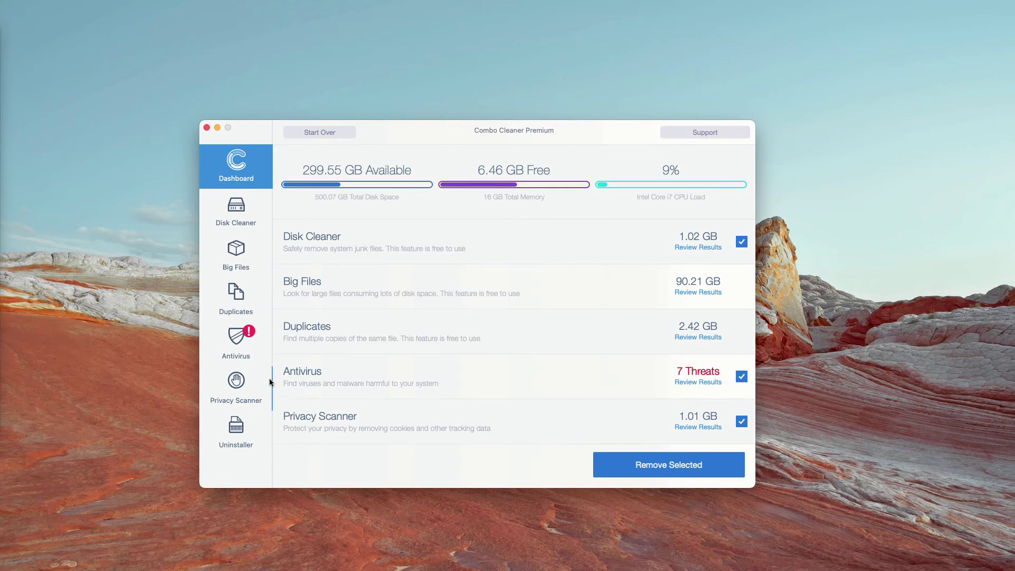
left_click(234, 344)
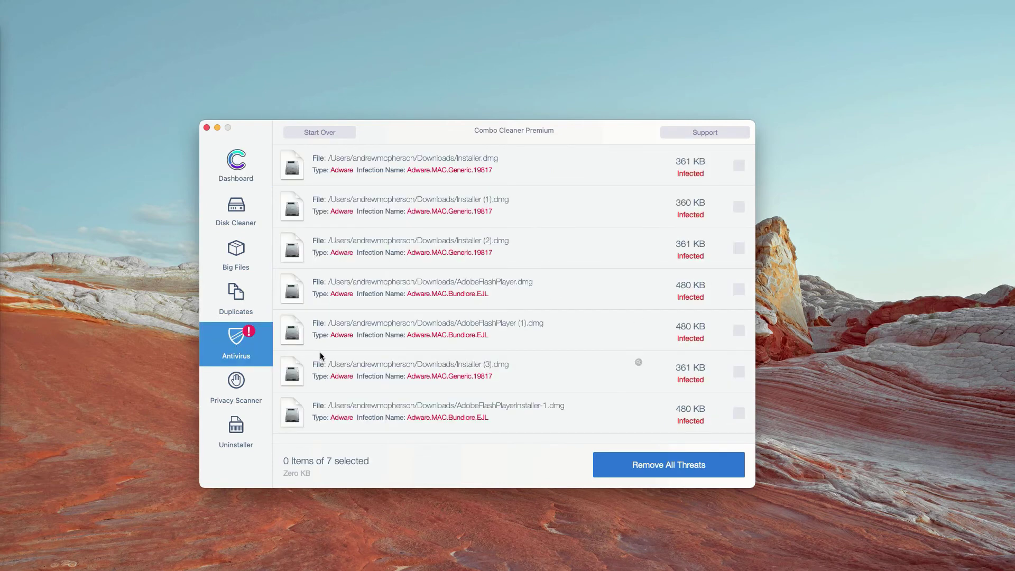
left_click(233, 166)
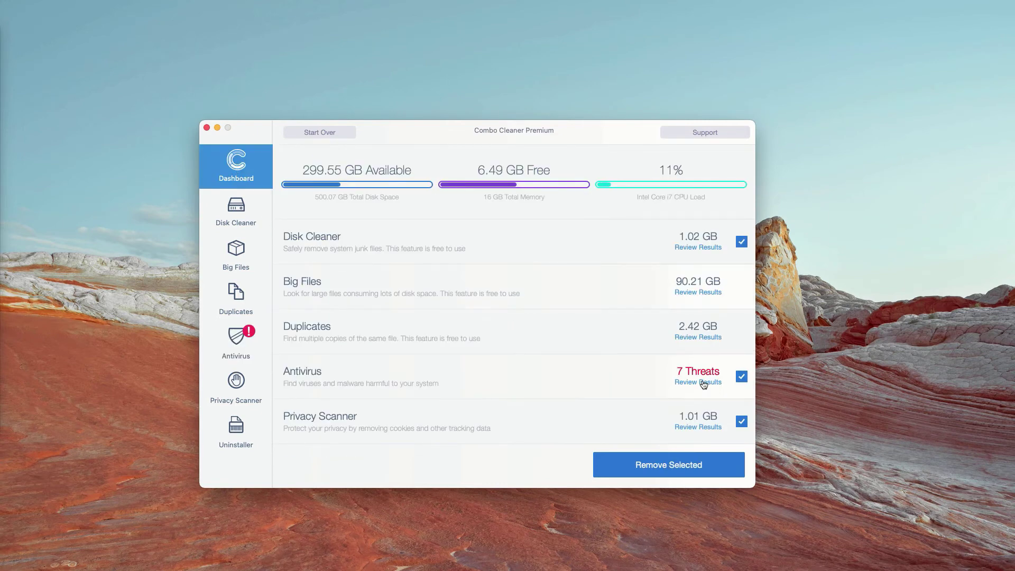
left_click(702, 382)
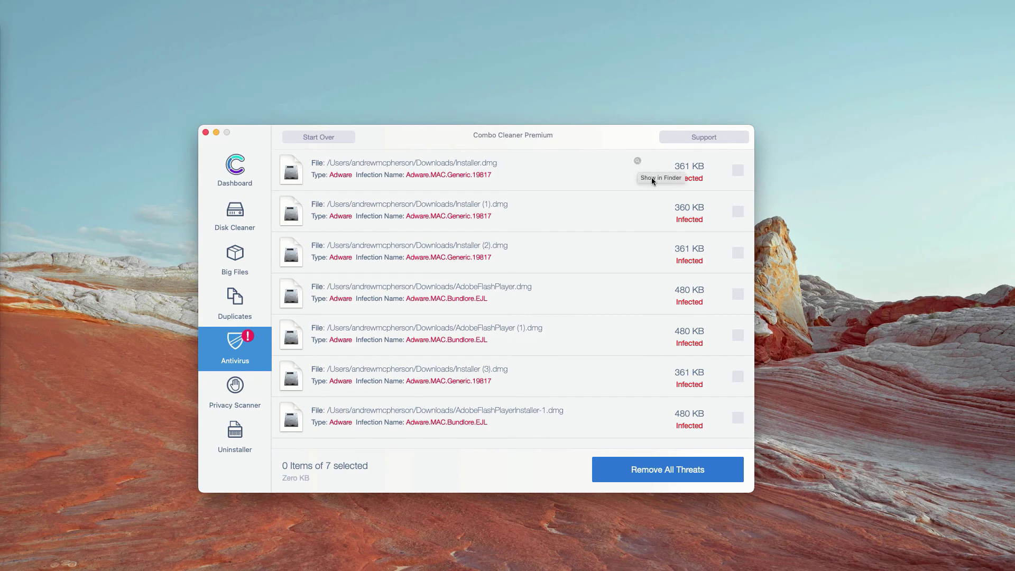
- Move Installer.dmg from Downloads to the Trash, then bring up the file options for Installer (1).dmg
left_click(637, 161)
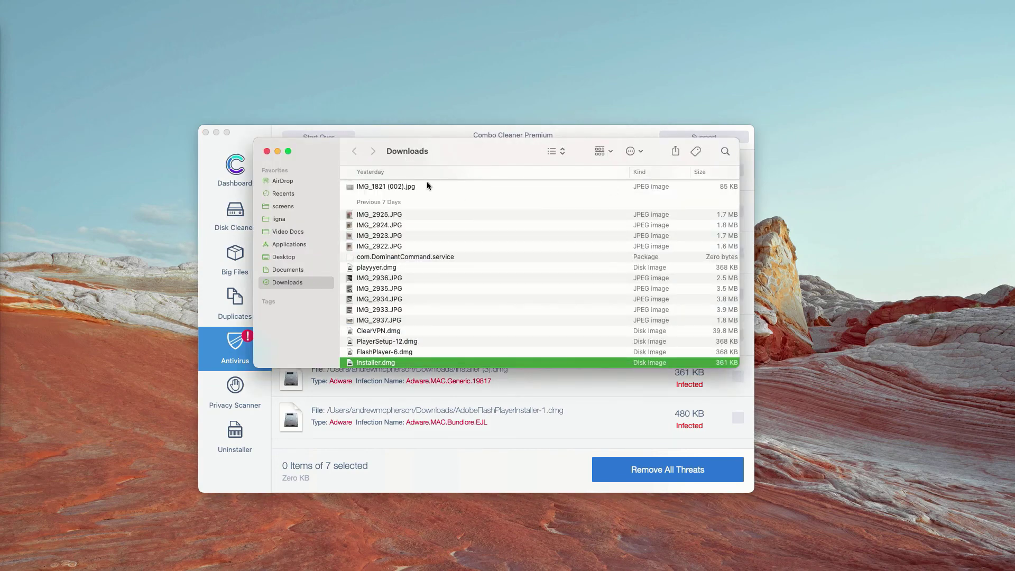
scroll(441, 347, "down", 3)
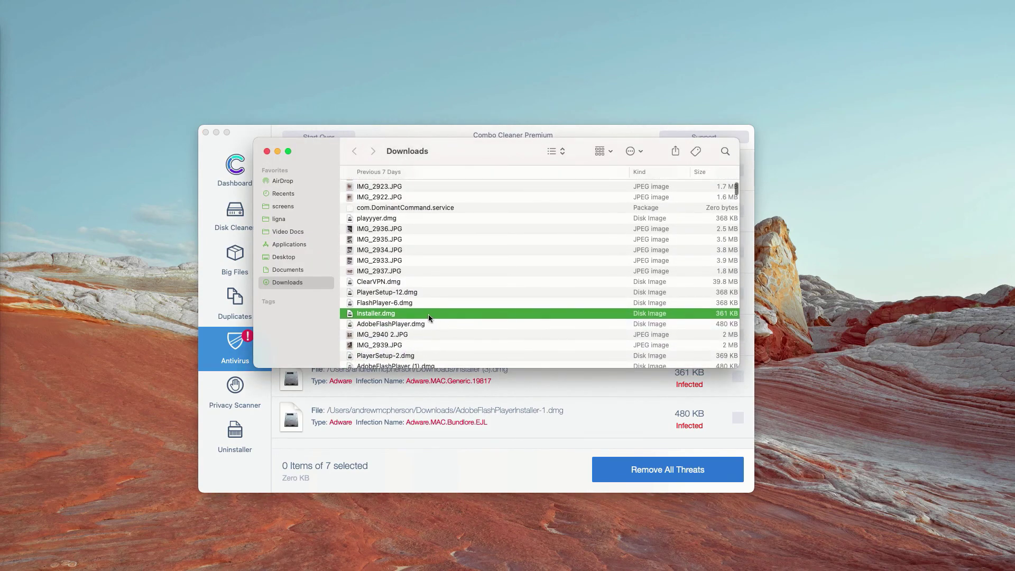
right_click(405, 316)
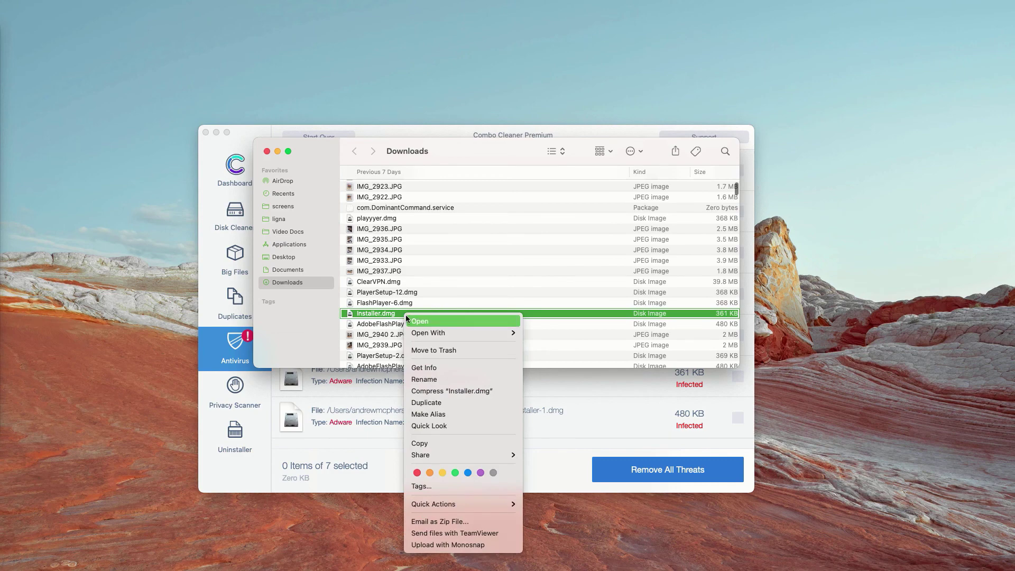
left_click(442, 346)
left_click(266, 152)
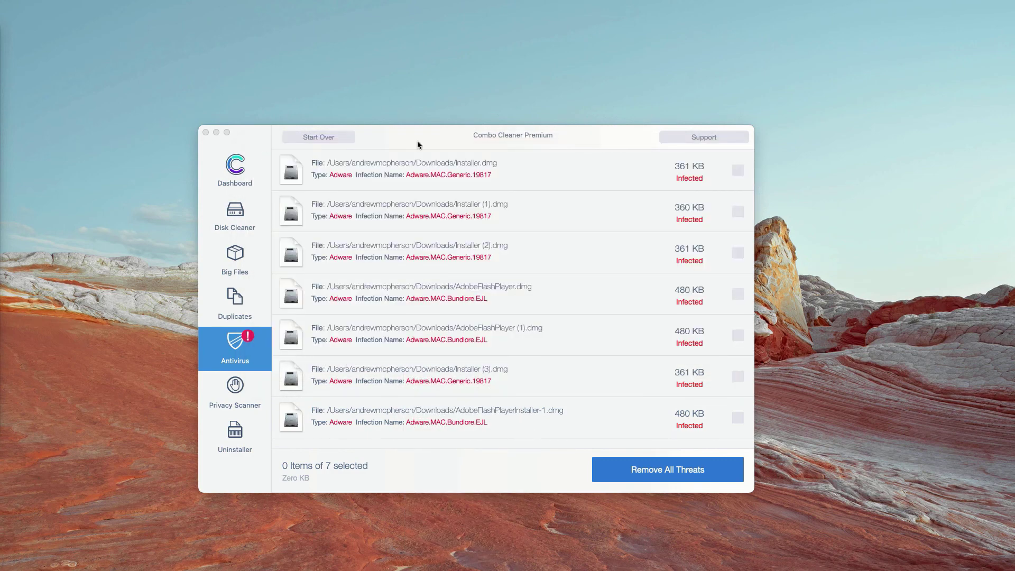
left_click(637, 201)
right_click(492, 363)
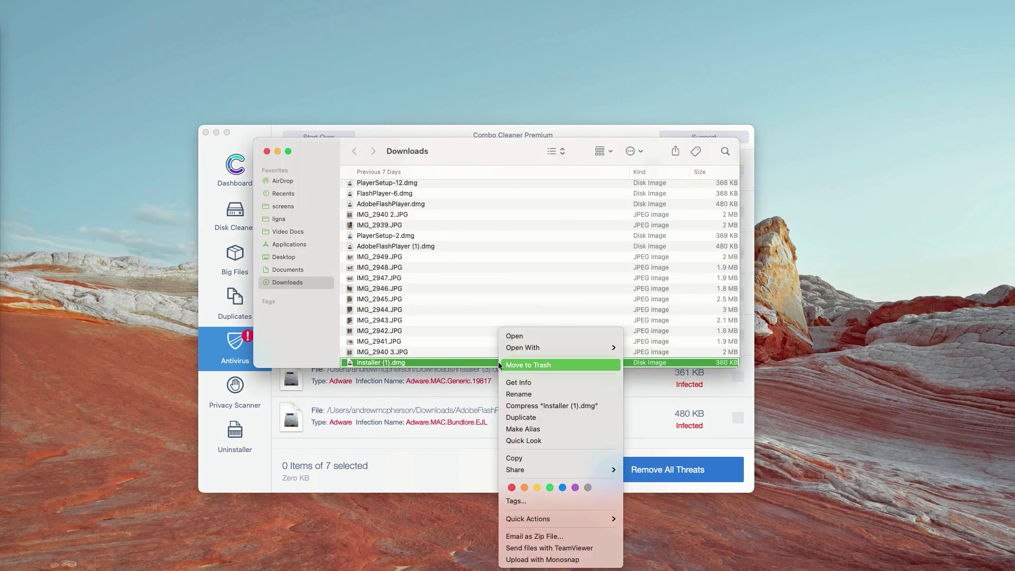